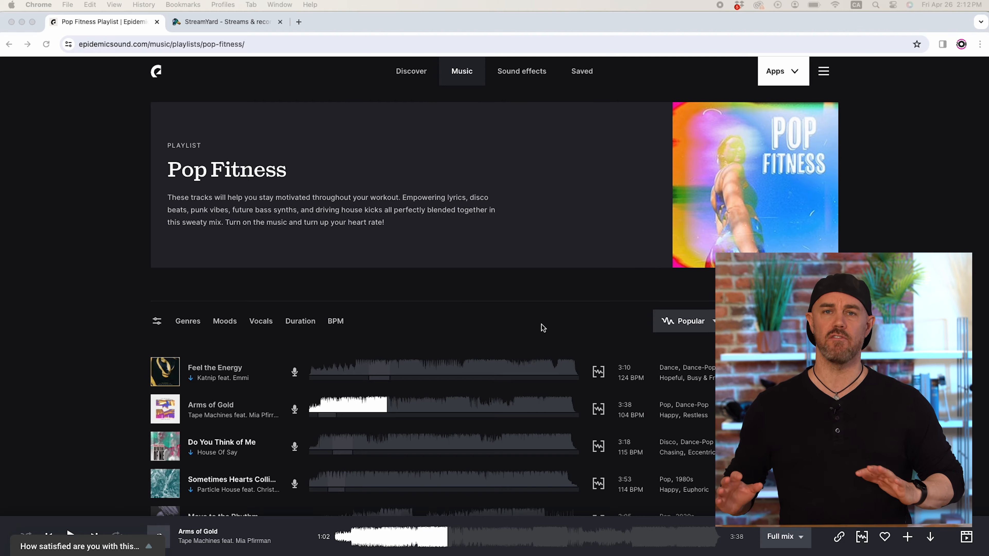
# Switch to Premiere Pro, import the seven downloaded songs into the Music Mix project and create a sequence from them.
pyautogui.click(23, 23)
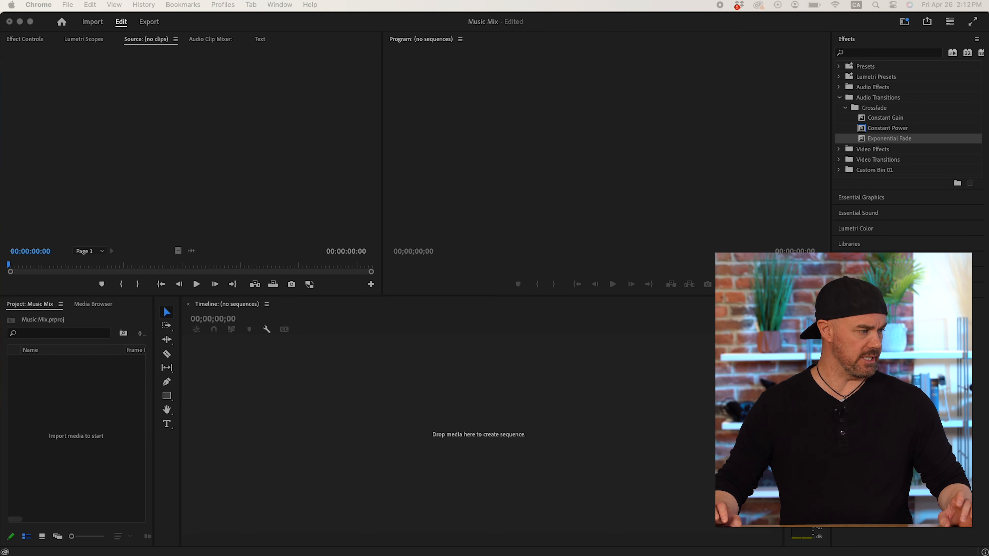
pyautogui.moveTo(1, 374); pyautogui.dragTo(57, 435)
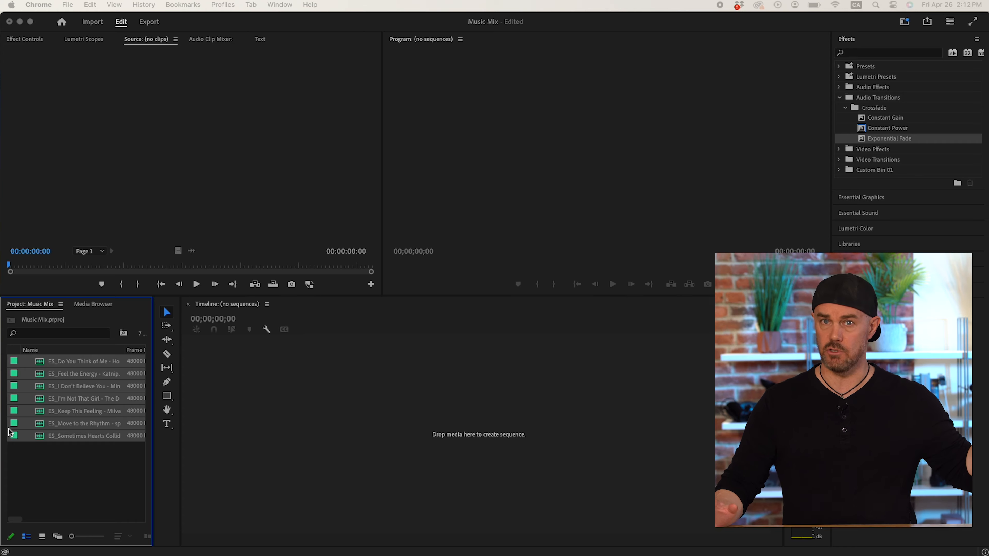
pyautogui.click(14, 363)
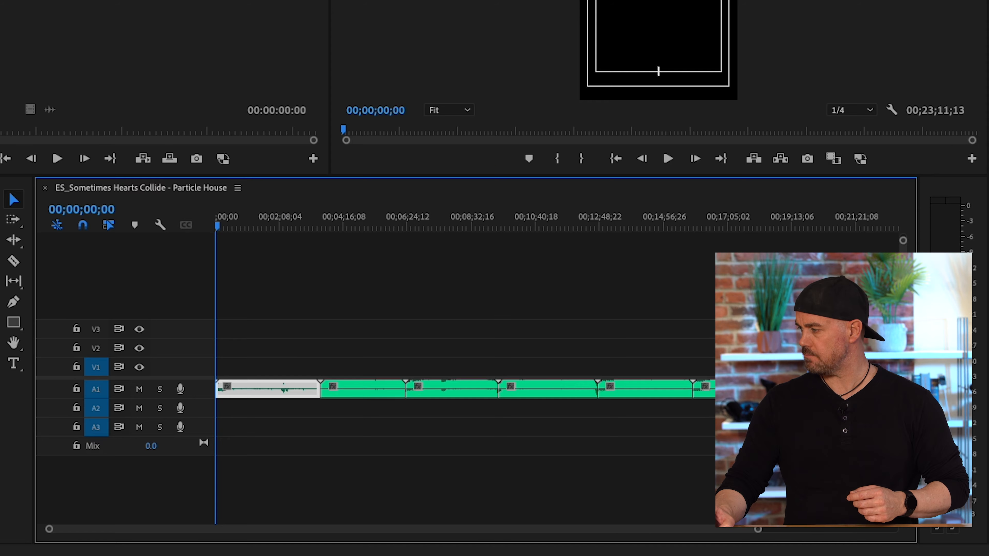
# Trim the faded ending off the first song at about 00;03;28, and move the second song onto Audio 2 overlapping that ending.
pyautogui.moveTo(903, 519); pyautogui.dragTo(903, 492)
pyautogui.moveTo(773, 528); pyautogui.dragTo(436, 529)
pyautogui.click(628, 459)
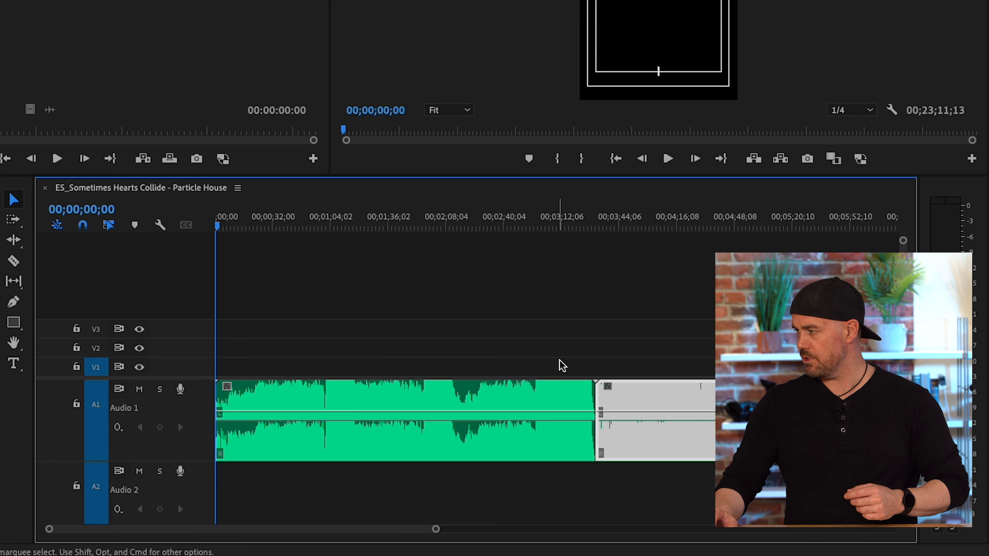
pyautogui.click(573, 220)
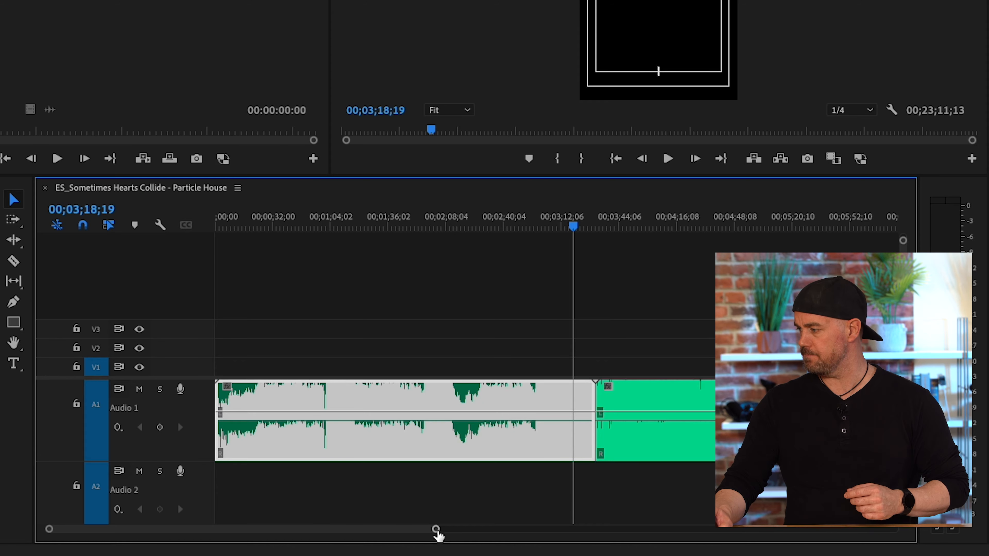
pyautogui.moveTo(436, 529); pyautogui.dragTo(311, 528)
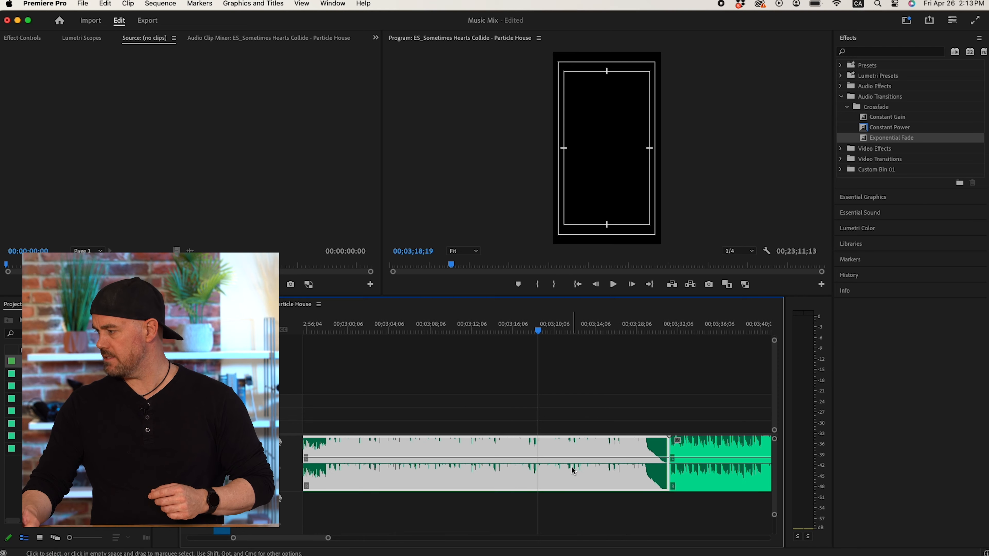
pyautogui.click(649, 330)
pyautogui.moveTo(650, 329); pyautogui.dragTo(657, 332)
pyautogui.moveTo(667, 463); pyautogui.dragTo(638, 463)
pyautogui.moveTo(712, 467); pyautogui.dragTo(667, 516)
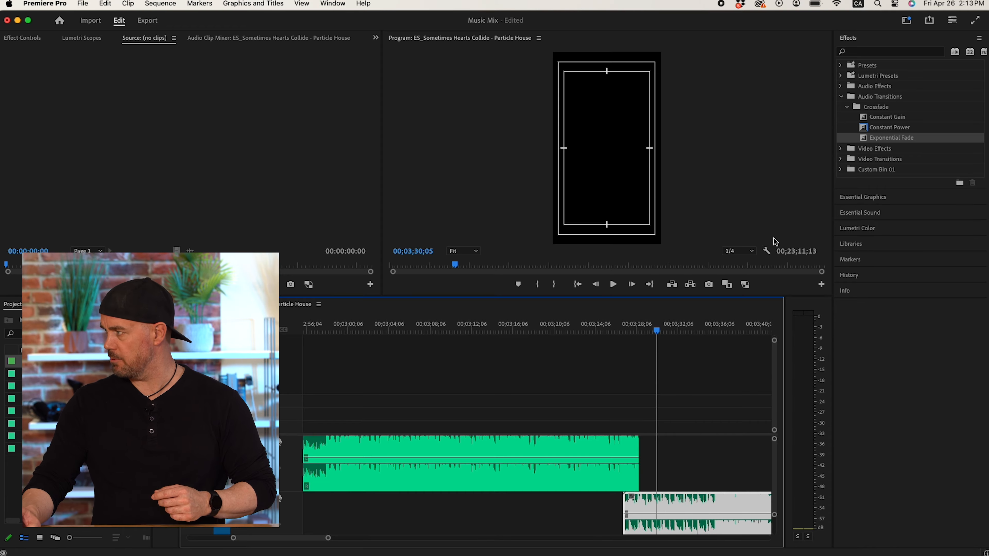
# Add an Exponential Fade to the end of the first song and a Constant Gain fade to the start of the second song.
pyautogui.moveTo(864, 141); pyautogui.dragTo(560, 467)
pyautogui.moveTo(669, 506); pyautogui.dragTo(606, 506)
pyautogui.moveTo(886, 117); pyautogui.dragTo(638, 519)
pyautogui.moveTo(549, 322); pyautogui.dragTo(605, 330)
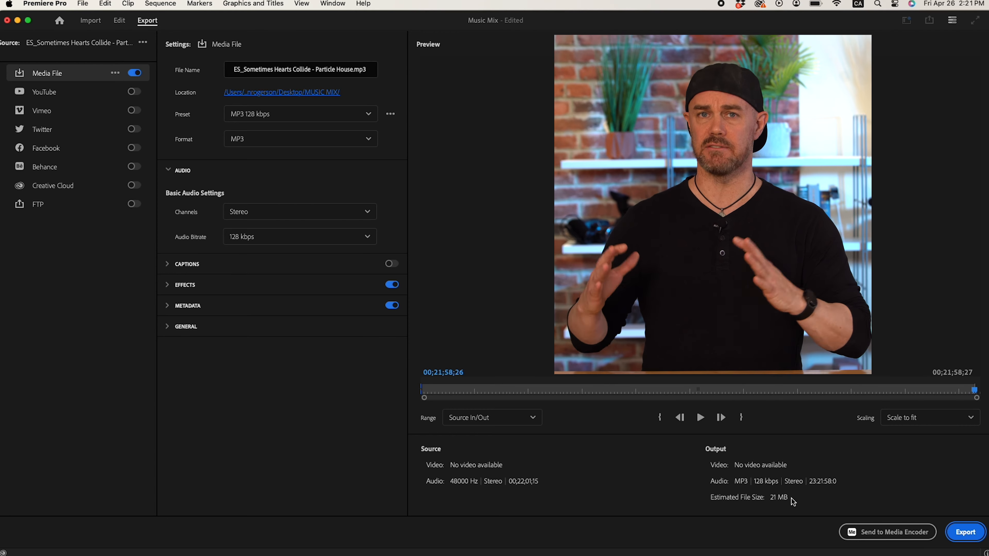
# Export the finished music mix as a stereo MP3 file at 128 kbps.
pyautogui.click(965, 532)
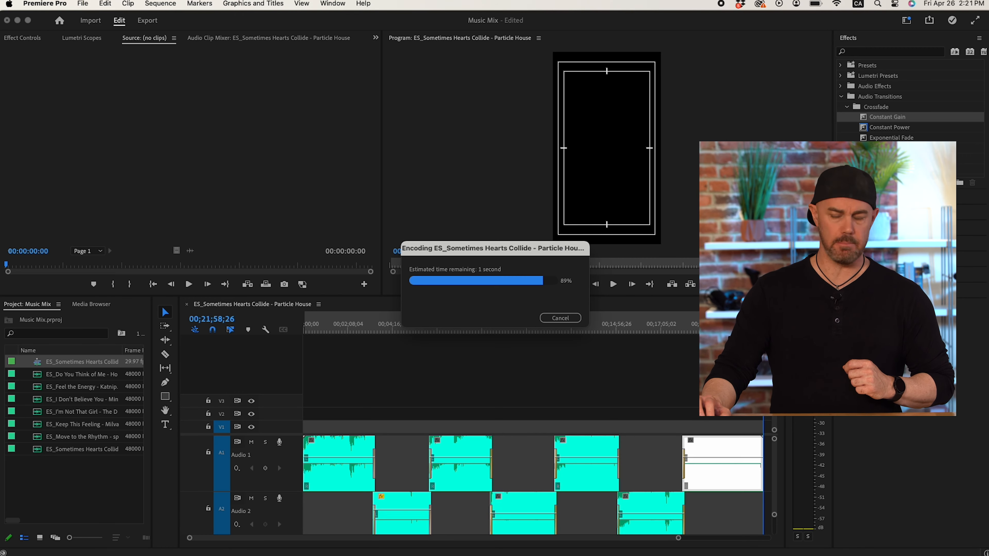
# Switch to Chrome, close the Pop Fitness playlist page and enter the StreamYard studio for the Test Music recording.
pyautogui.press('super+Tab')
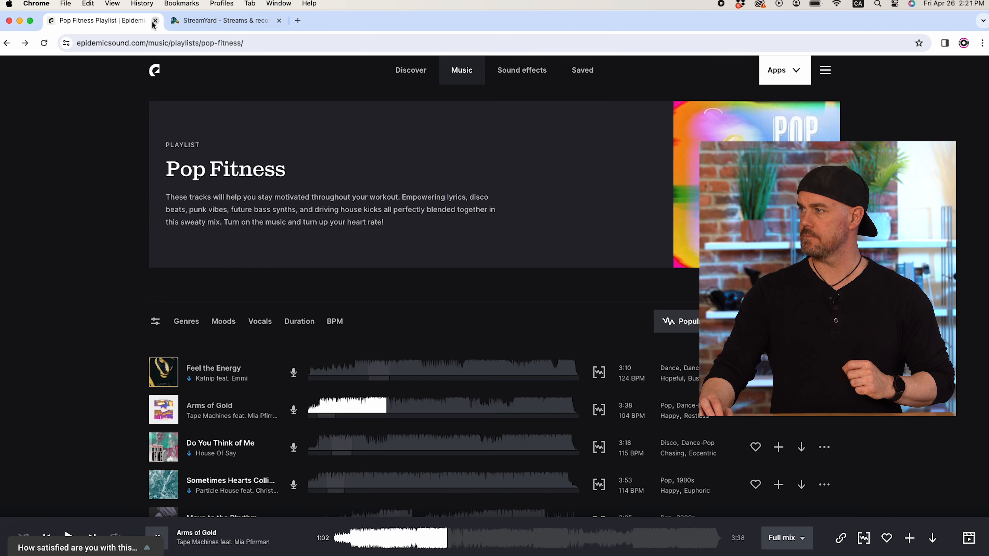
pyautogui.click(154, 21)
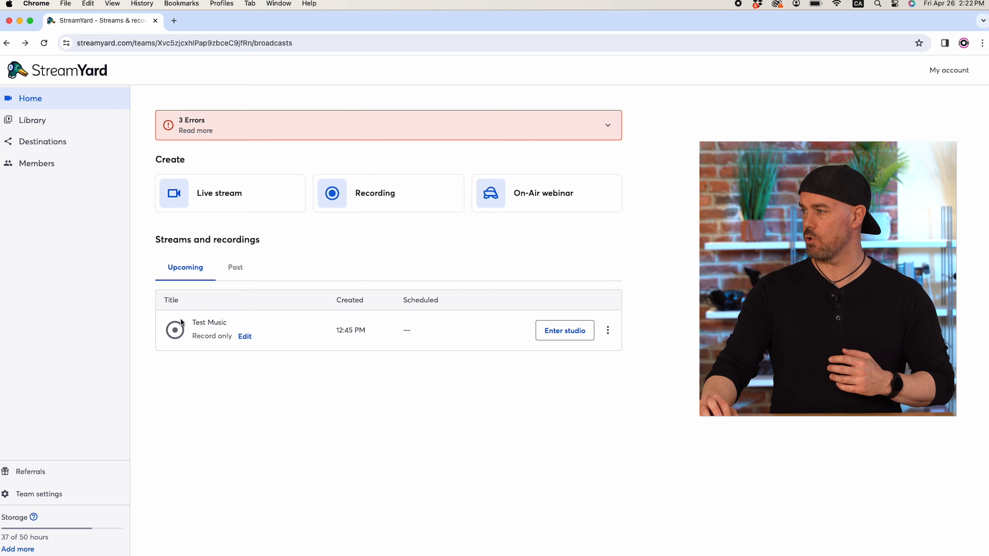
pyautogui.click(561, 336)
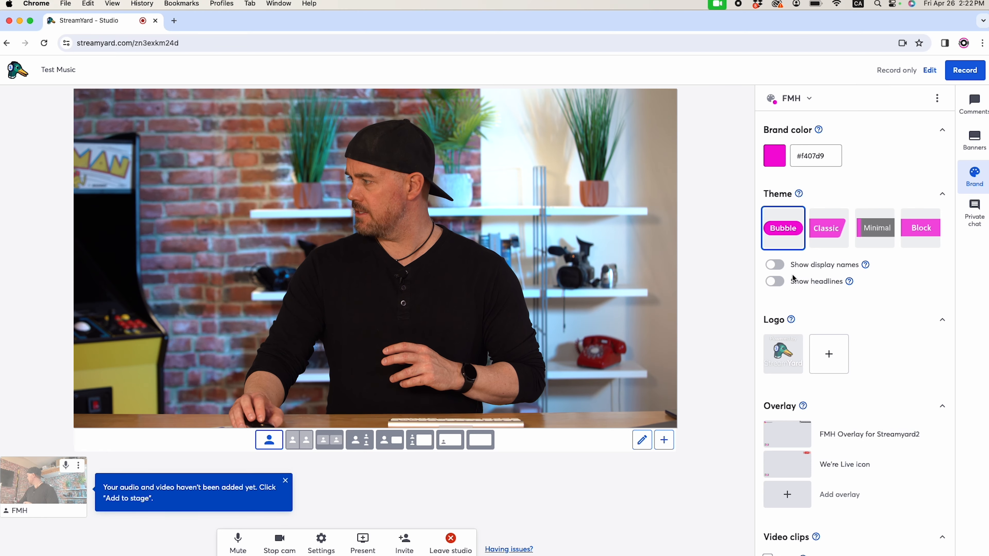
# Show and hide the FMH Overlay for Streamyard2 and the We're Live icon overlay one after the other.
pyautogui.scroll(-3, 935, 374)
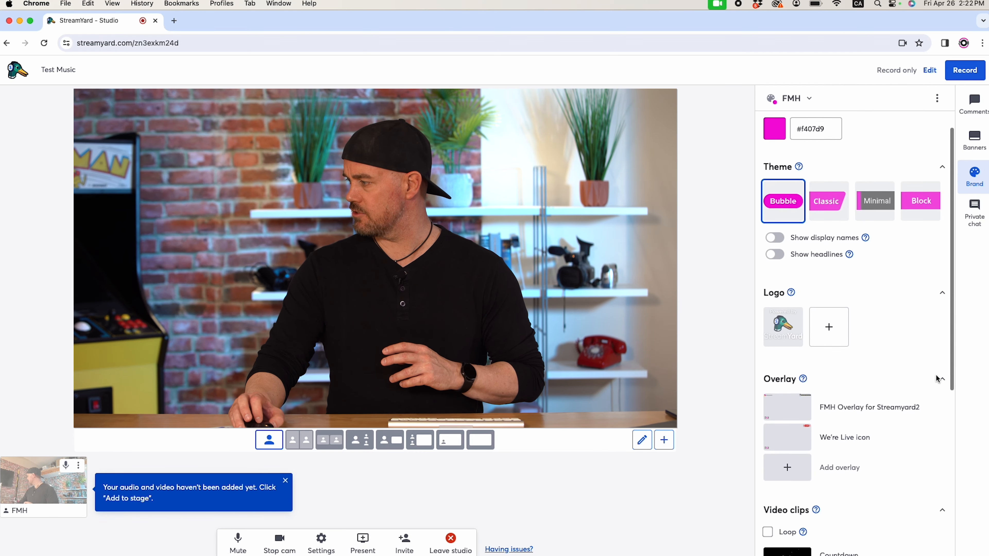
pyautogui.moveTo(839, 348)
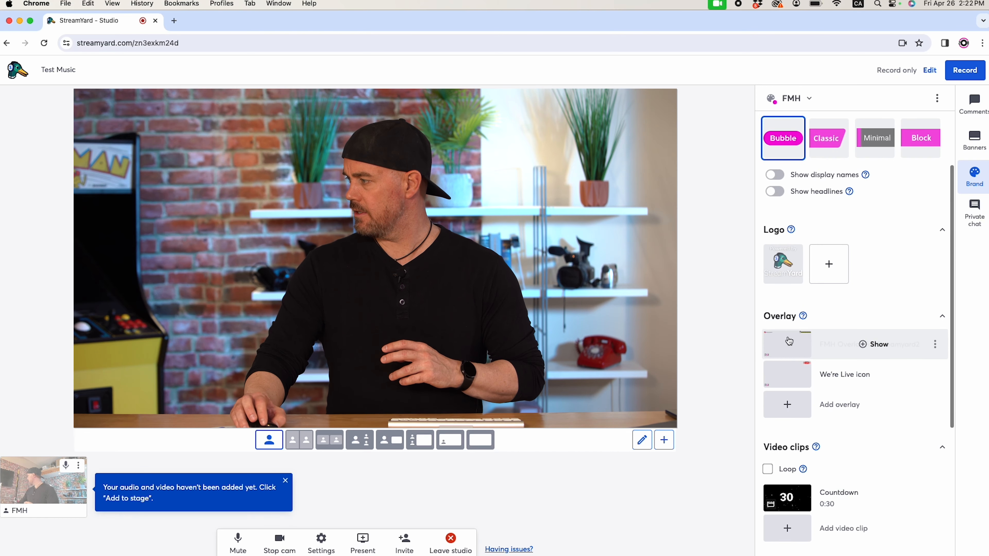
pyautogui.click(876, 345)
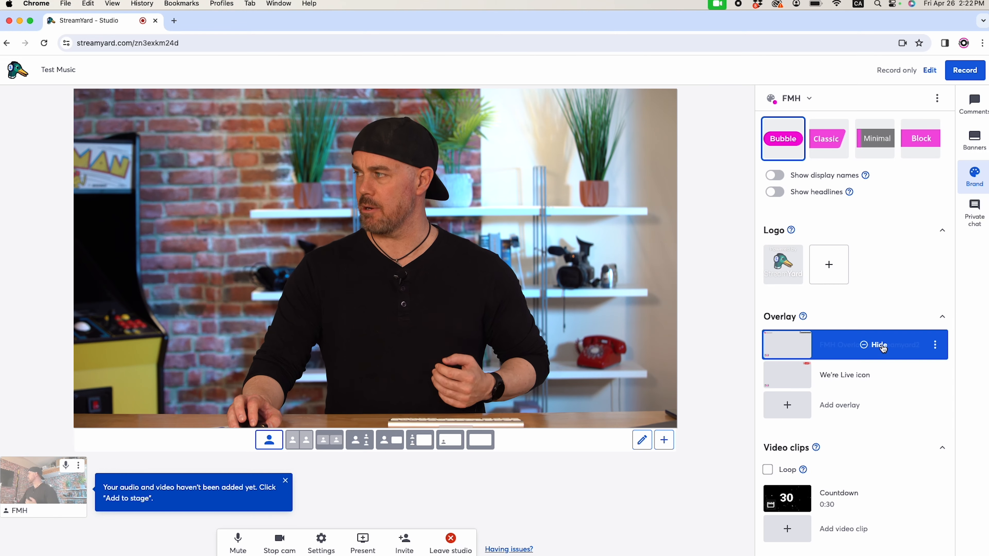
pyautogui.scroll(1, 882, 348)
pyautogui.click(883, 347)
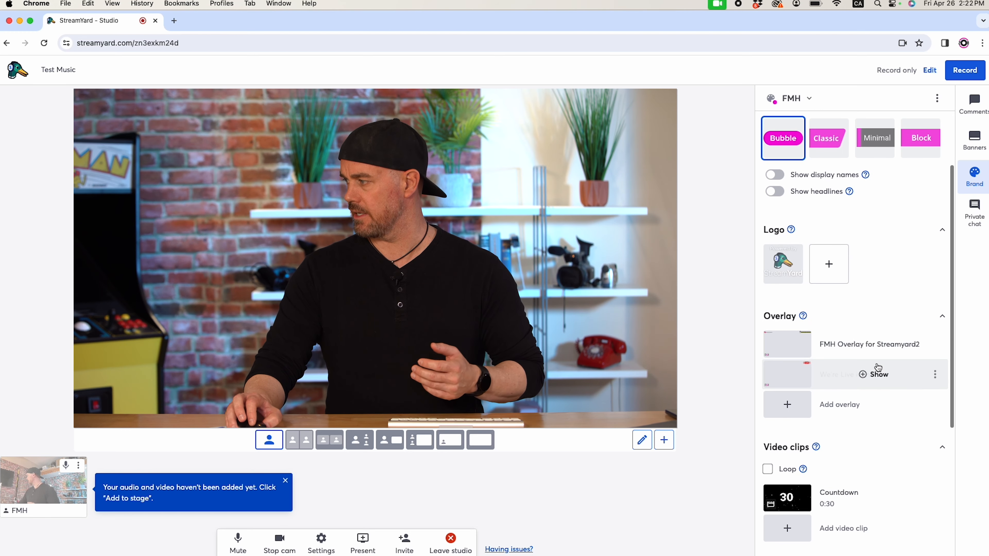
pyautogui.click(880, 378)
pyautogui.click(883, 378)
# Upload the exported mix ES_Sometimes Hearts Collide - Particle House.mp3 as background music in the studio's brand settings.
pyautogui.scroll(-5, 882, 411)
pyautogui.scroll(-3, 881, 412)
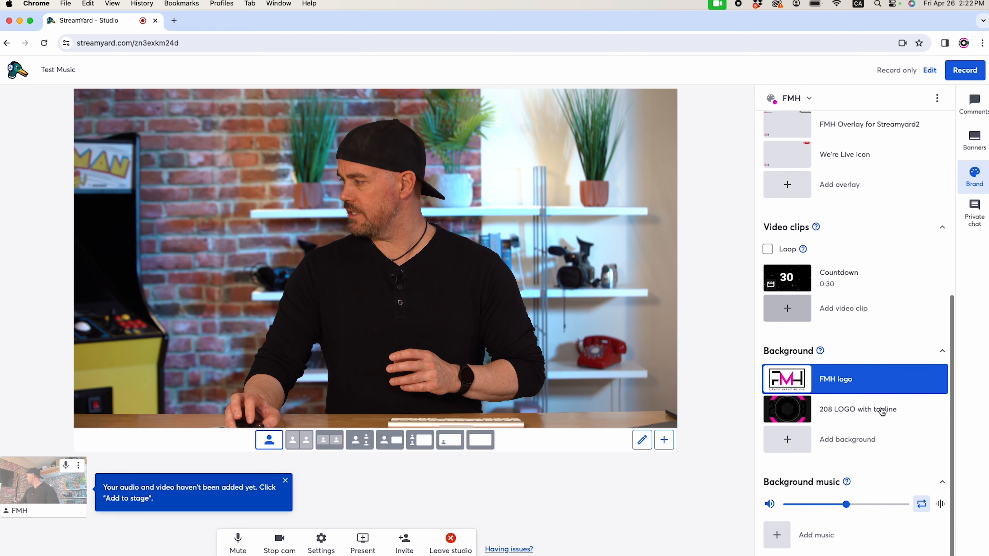
pyautogui.click(777, 537)
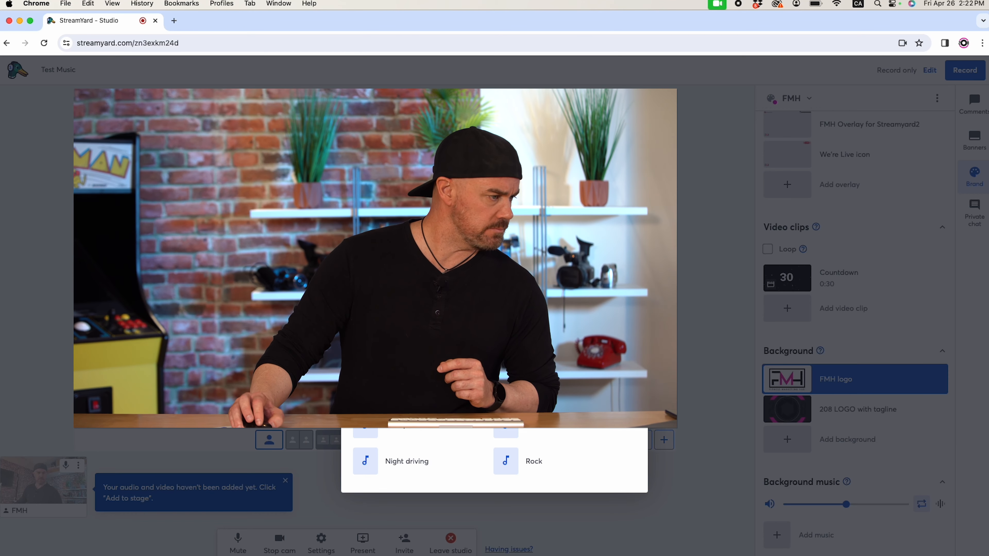
pyautogui.moveTo(526, 412); pyautogui.dragTo(933, 413)
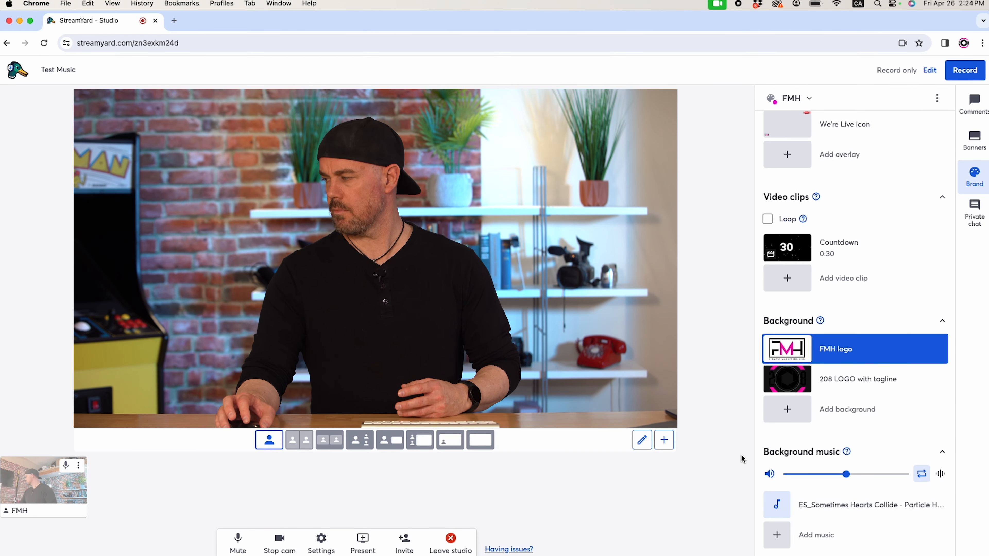
pyautogui.moveTo(852, 513)
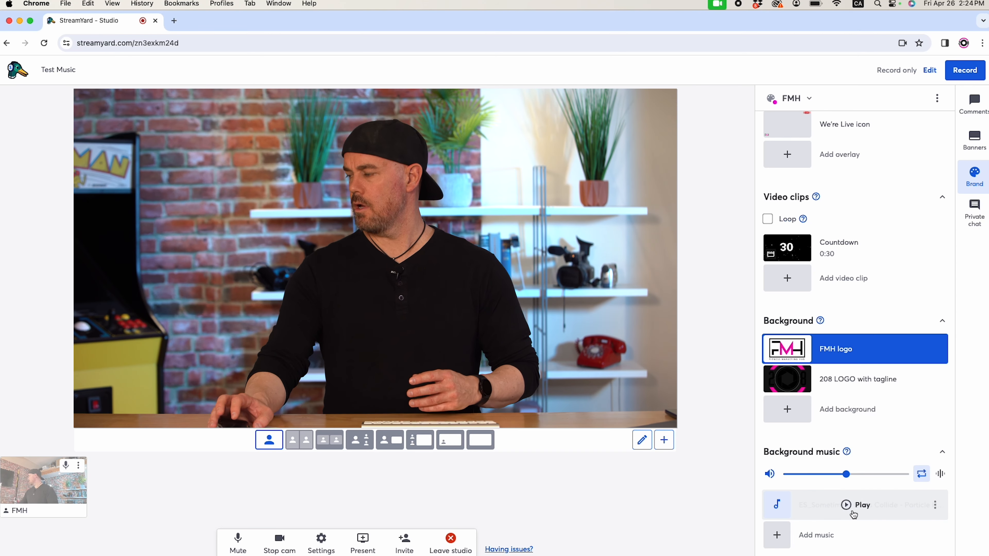